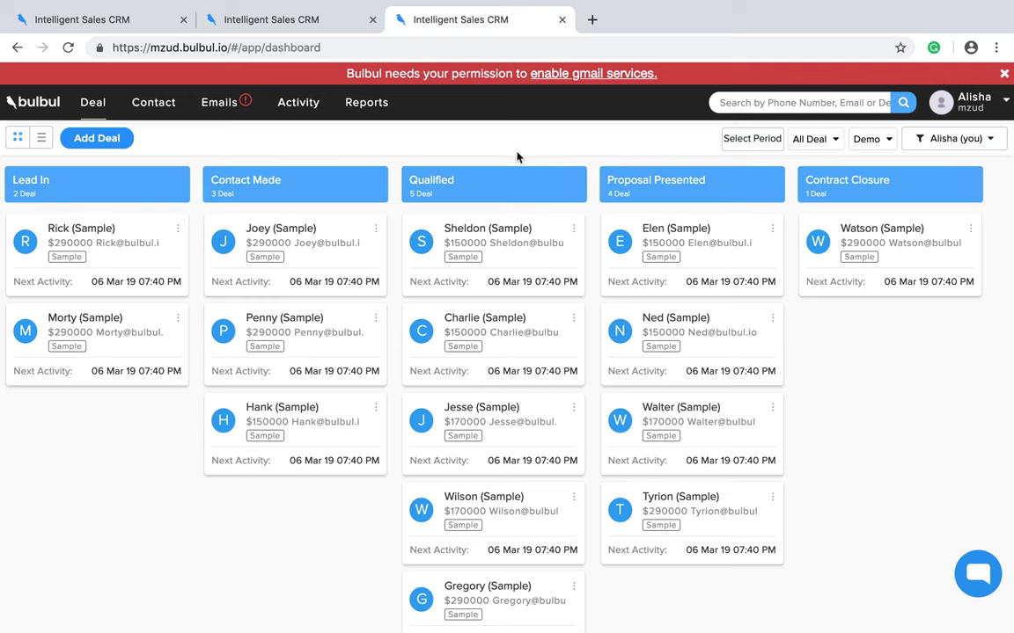
- Try renaming the Lead In, Contact Made and Qualified stages, then check the pipeline choices
{"action": "left_click", "coordinate": [29, 178]}
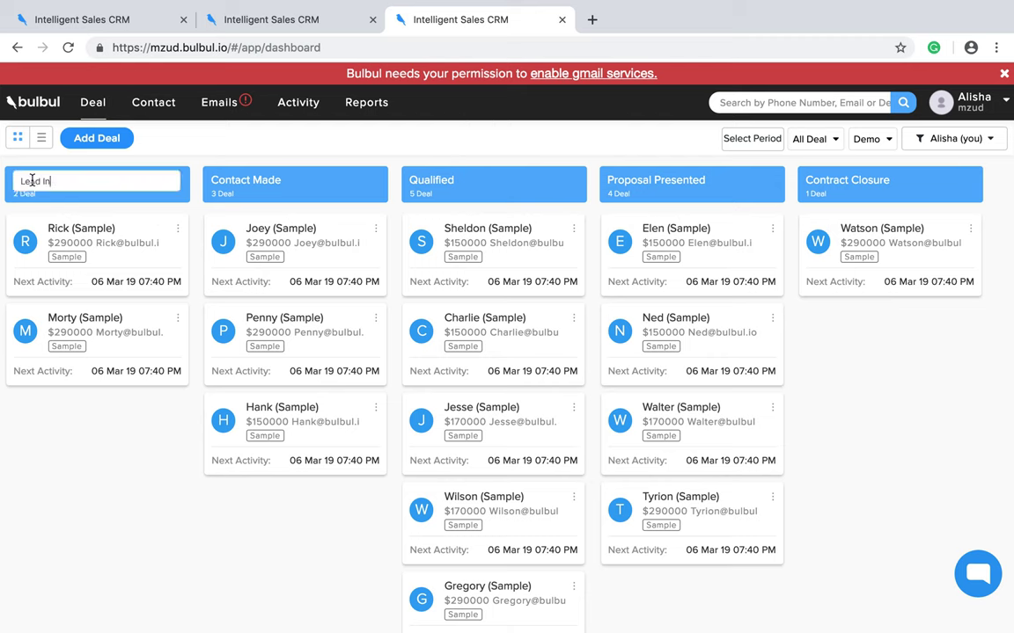
{"action": "left_click", "coordinate": [249, 181]}
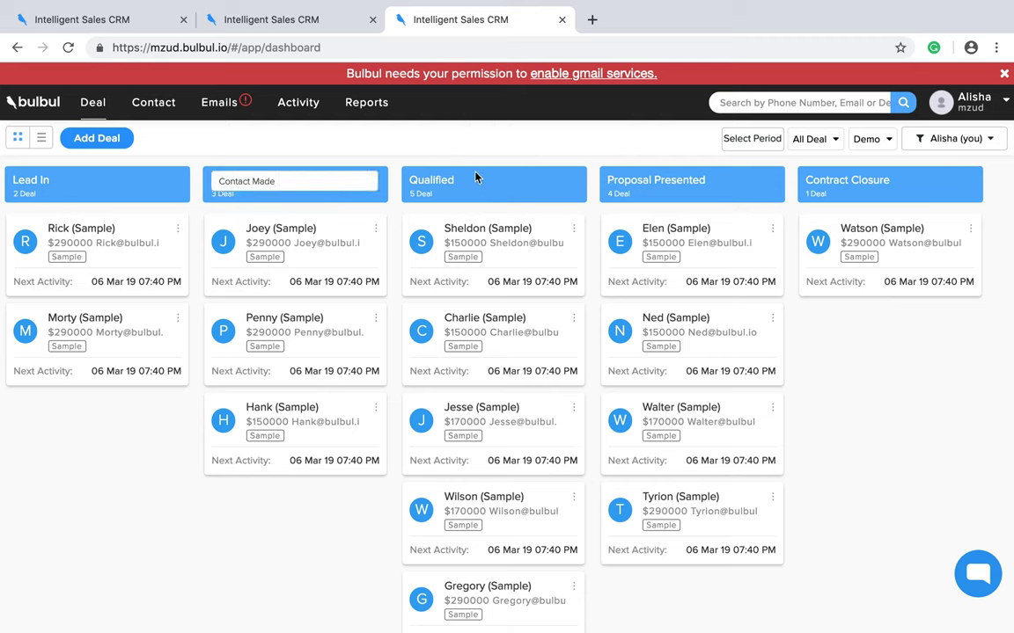
{"action": "left_click", "coordinate": [431, 180]}
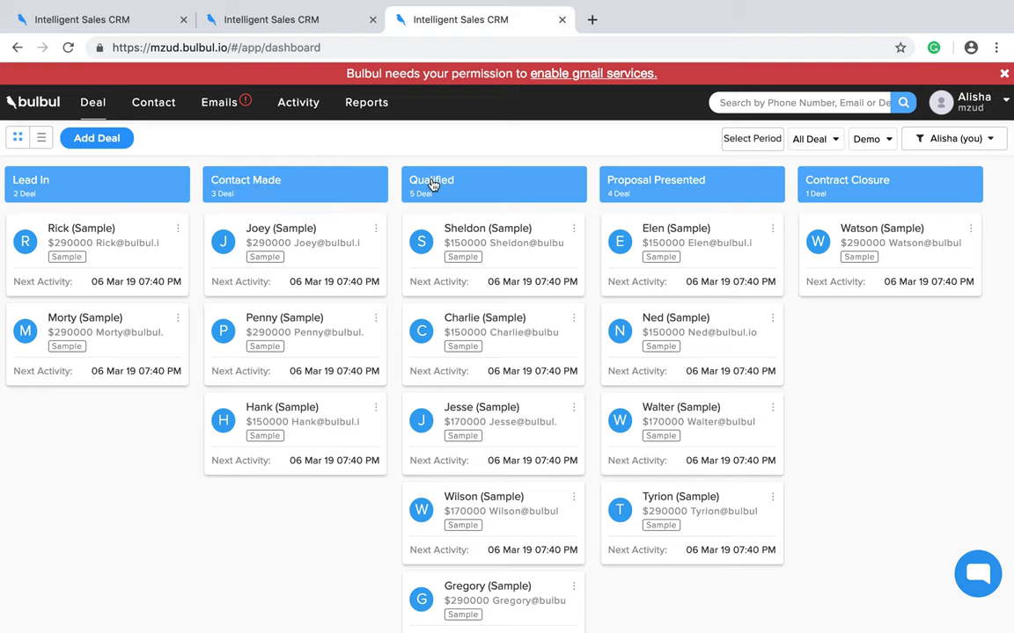
{"action": "left_click", "coordinate": [860, 140]}
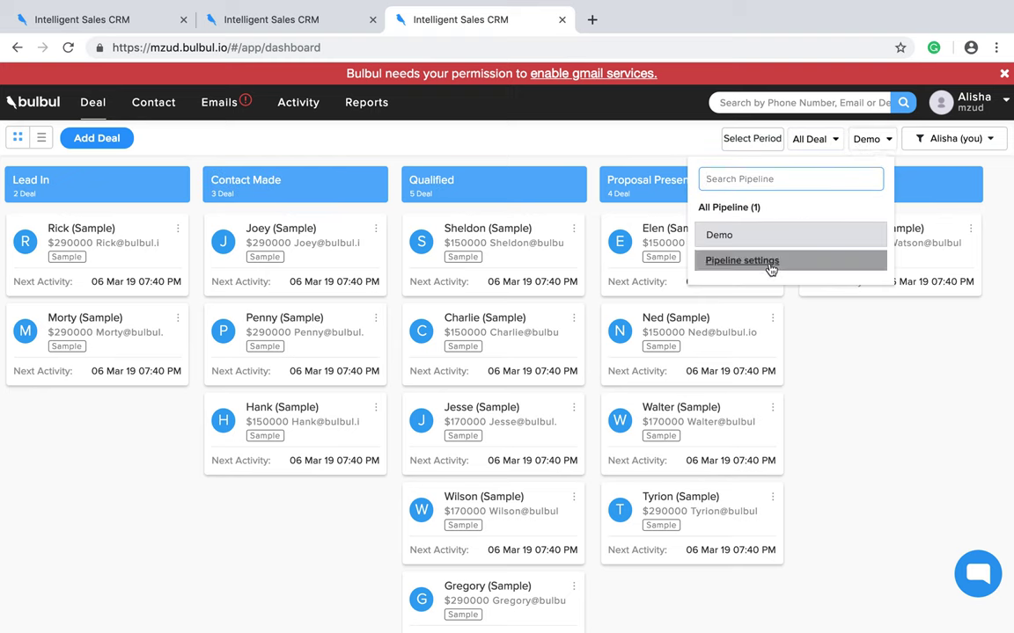
{"action": "left_click", "coordinate": [872, 378]}
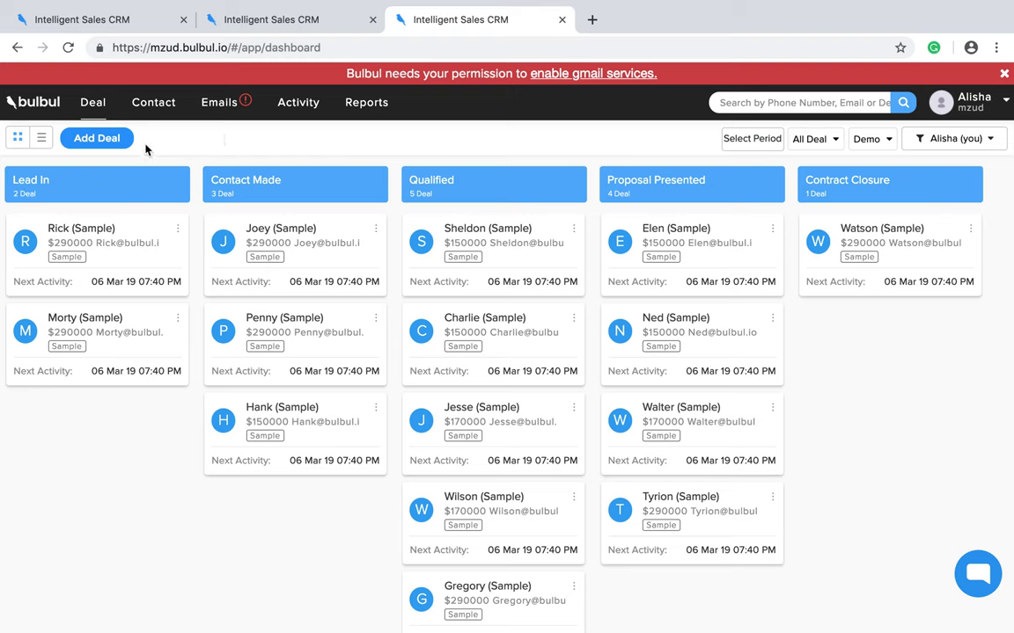
- Dismiss an empty Add Deal form, move the top Lead In deal to Qualified, and list the deals
{"action": "left_click", "coordinate": [120, 143]}
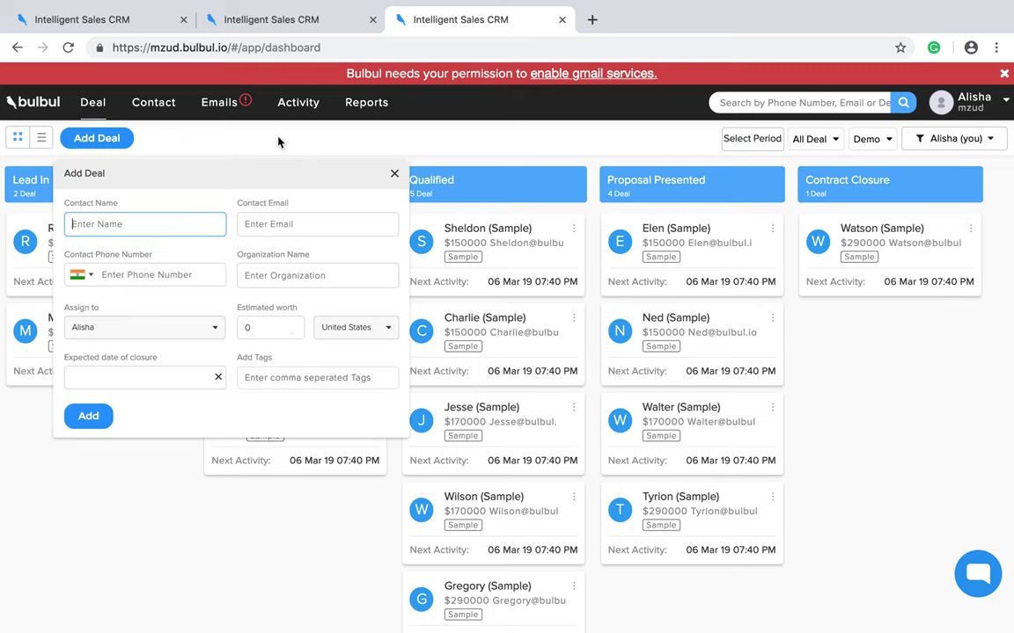
{"action": "left_click", "coordinate": [393, 177]}
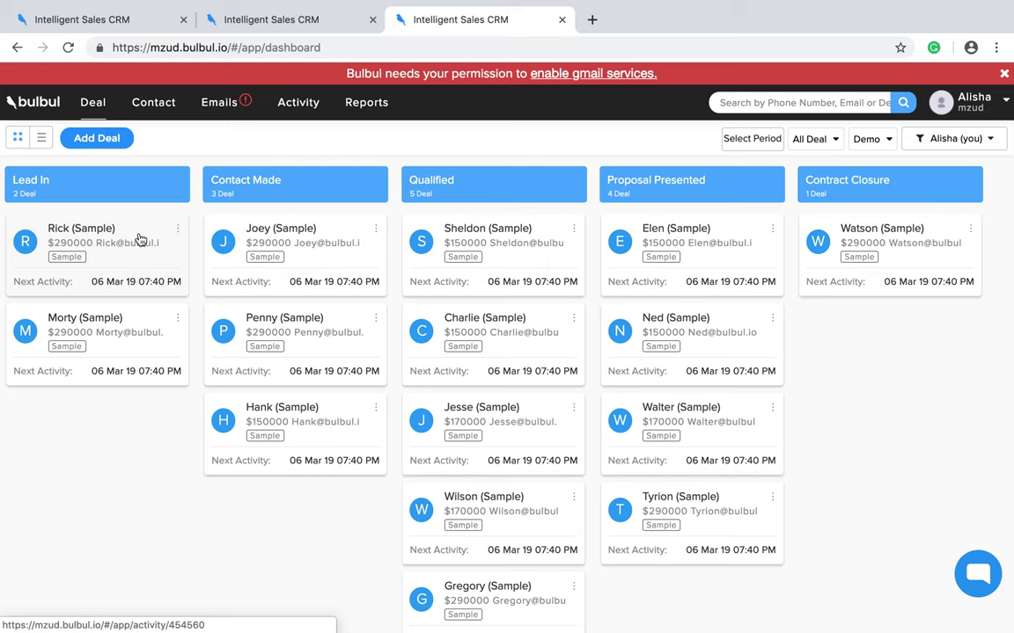
{"action": "mouse_move", "coordinate": [139, 239]}
{"action": "left_mouse_down"}
{"action": "mouse_move", "coordinate": [145, 253]}
{"action": "mouse_move", "coordinate": [239, 285]}
{"action": "mouse_move", "coordinate": [348, 236]}
{"action": "mouse_move", "coordinate": [340, 219]}
{"action": "mouse_move", "coordinate": [477, 269]}
{"action": "mouse_move", "coordinate": [534, 246]}
{"action": "left_mouse_up"}
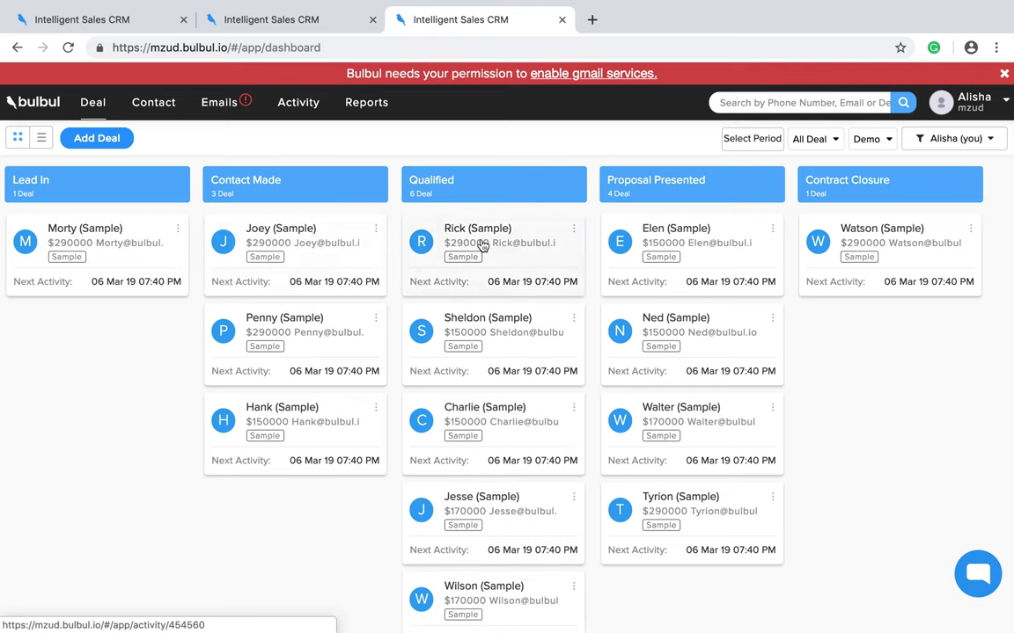
{"action": "left_click", "coordinate": [39, 142]}
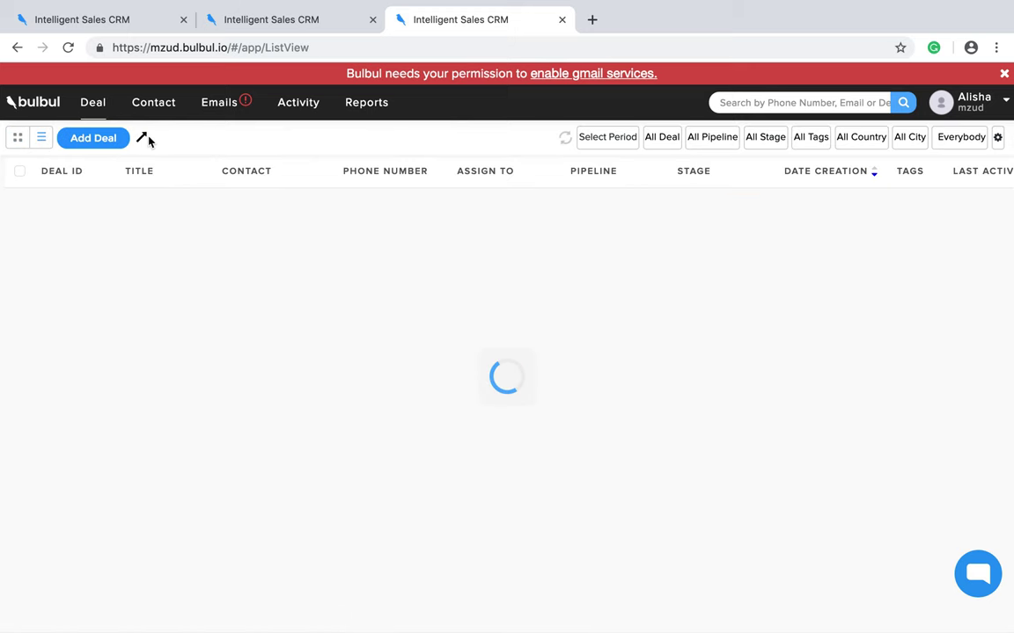
- Open the Import Data window from the export/import menu and close it without importing
{"action": "left_click", "coordinate": [143, 139]}
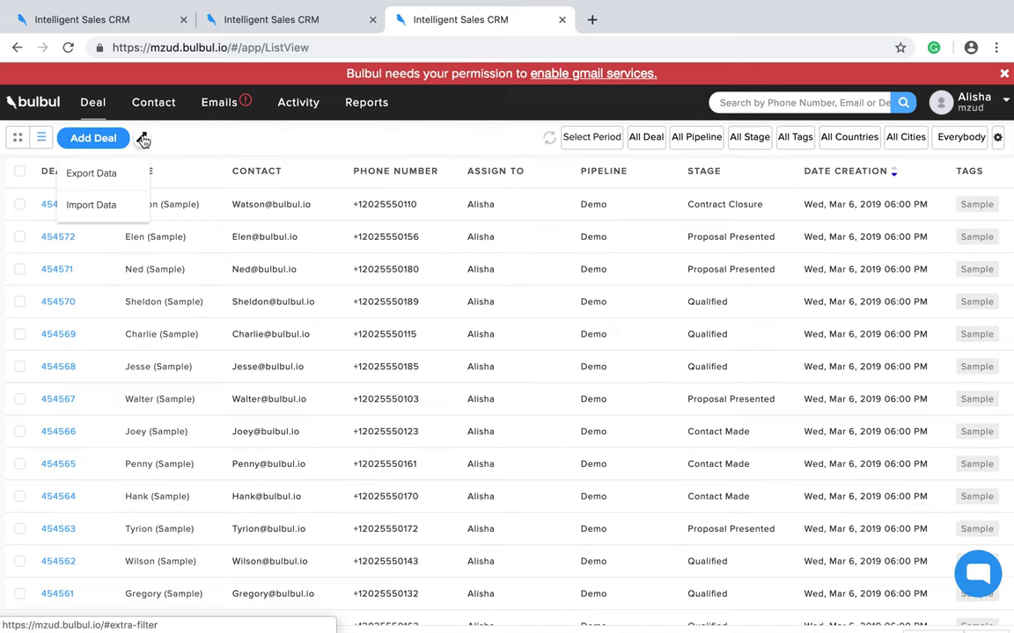
{"action": "left_click", "coordinate": [105, 204]}
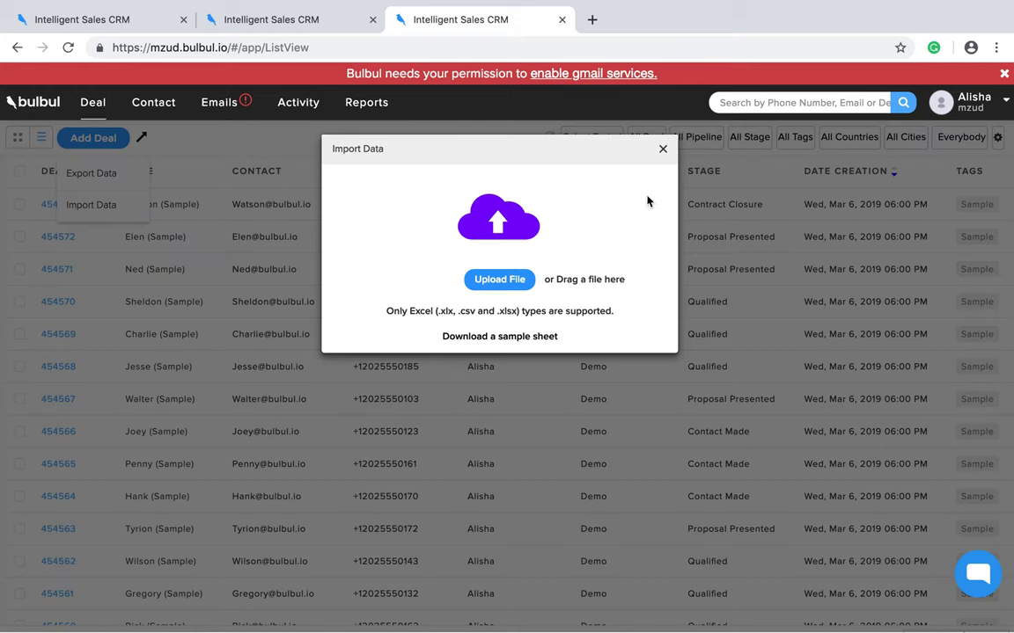
{"action": "left_click", "coordinate": [664, 153]}
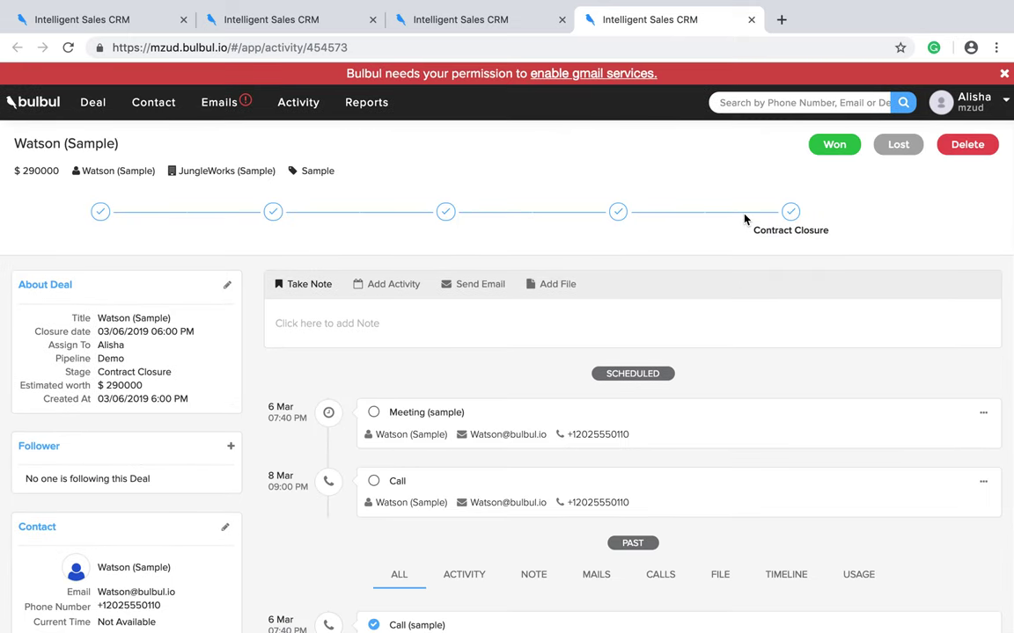
- Scroll through the $290000 Contract Closure deal's activity timeline and back to the top
{"action": "scroll", "coordinate": [743, 219], "scroll_direction": "down", "scroll_amount": 1}
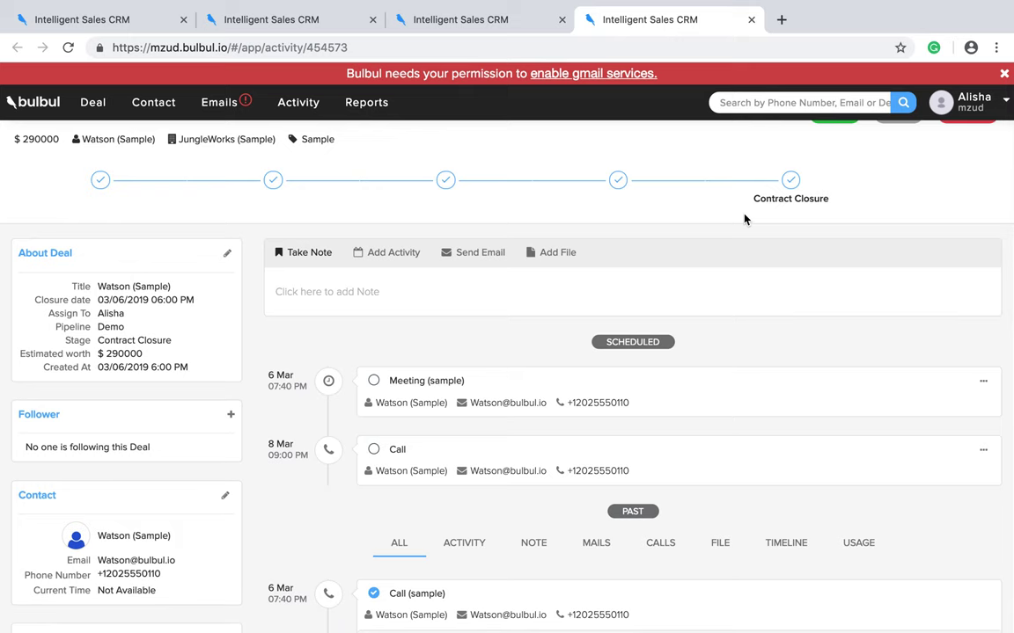
{"action": "scroll", "coordinate": [743, 218], "scroll_direction": "down", "scroll_amount": 10}
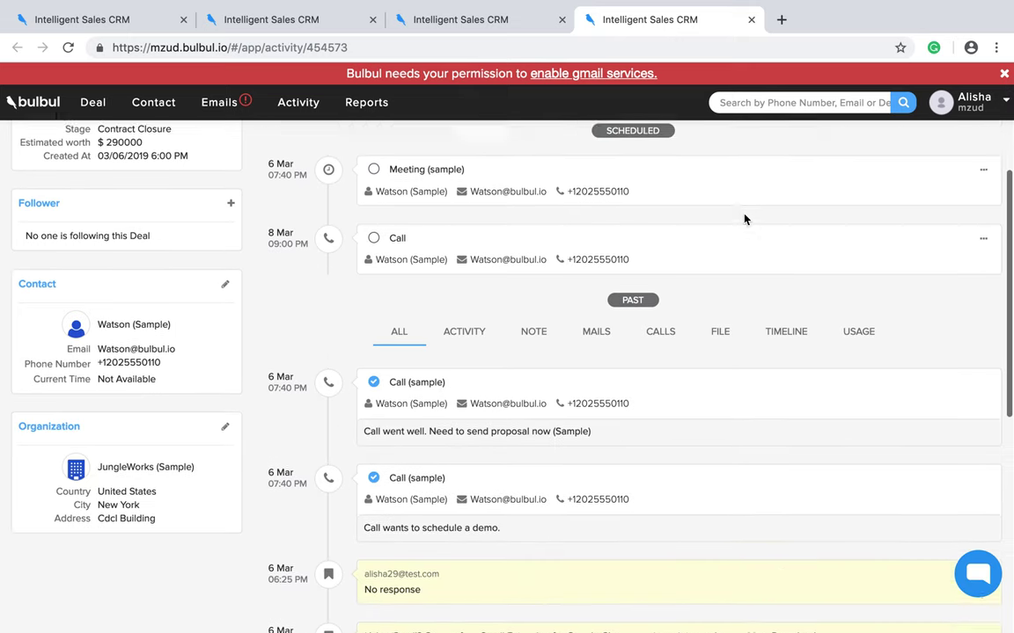
{"action": "scroll", "coordinate": [743, 219], "scroll_direction": "down", "scroll_amount": 2}
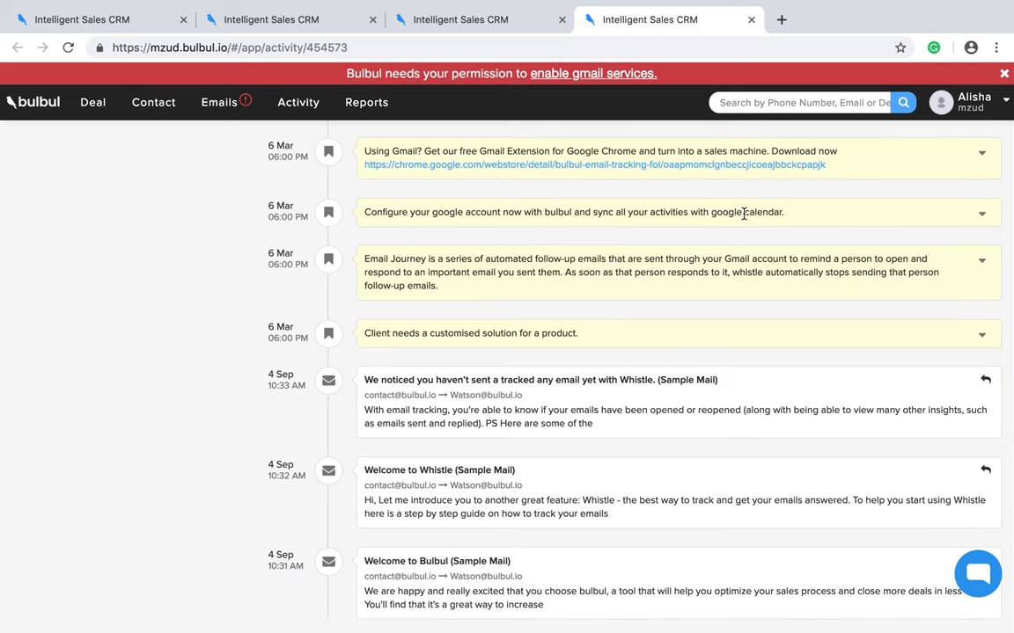
{"action": "scroll", "coordinate": [743, 216], "scroll_direction": "up", "scroll_amount": 5}
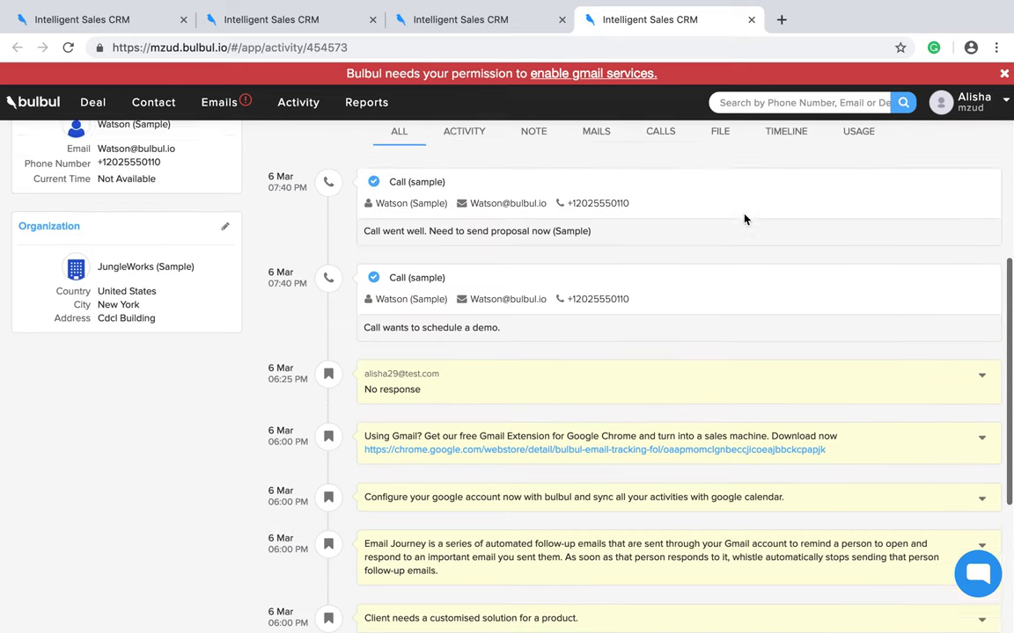
{"action": "scroll", "coordinate": [743, 218], "scroll_direction": "up", "scroll_amount": 2}
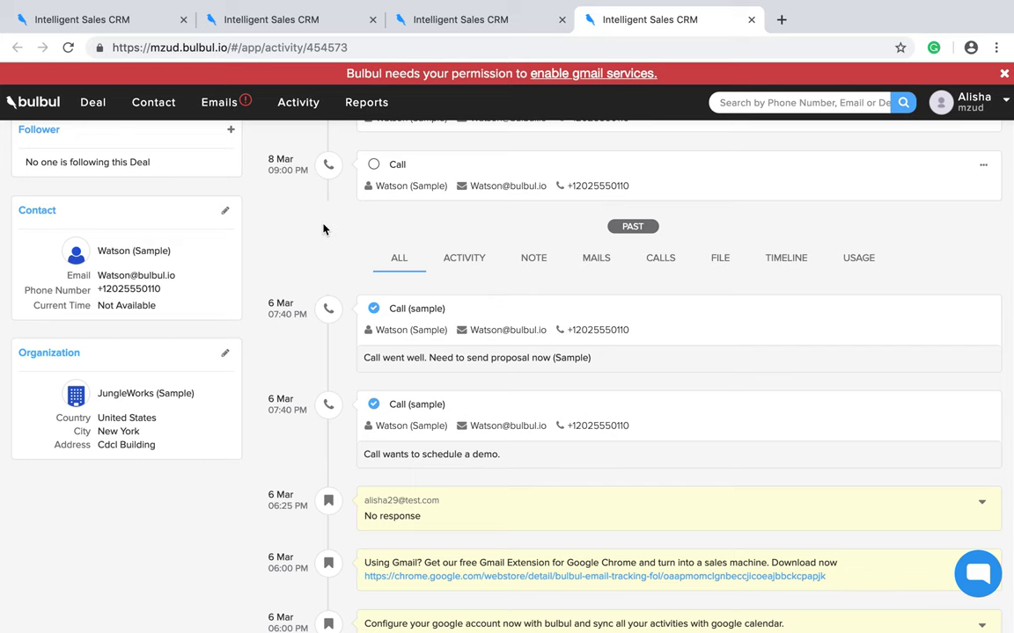
{"action": "scroll", "coordinate": [323, 229], "scroll_direction": "up", "scroll_amount": 5}
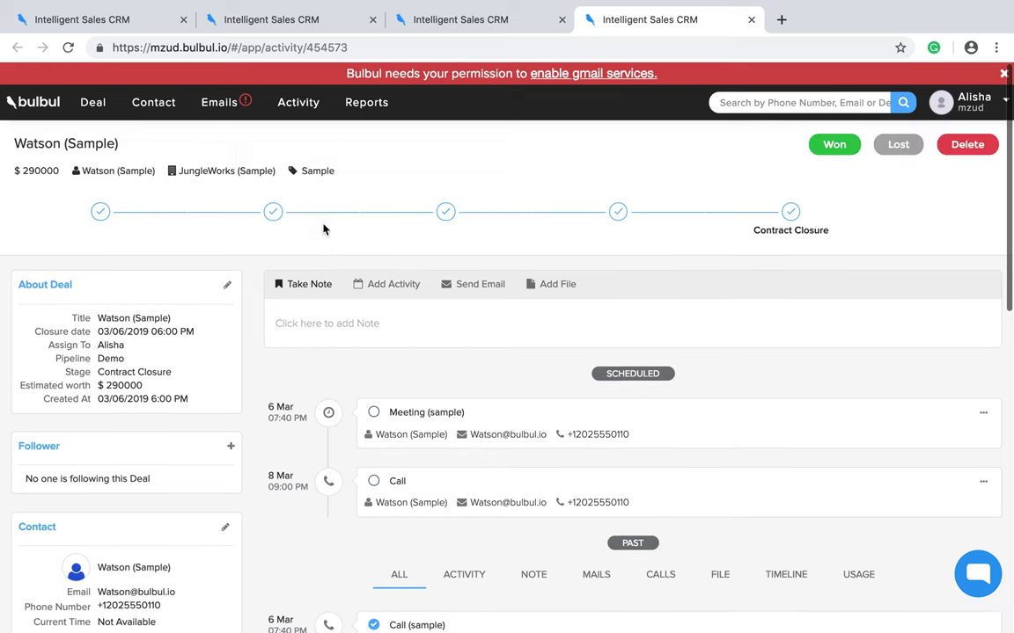
- Submit an empty note, view the Add Activity and Send Email forms, then go to Contacts
{"action": "left_click", "coordinate": [322, 285]}
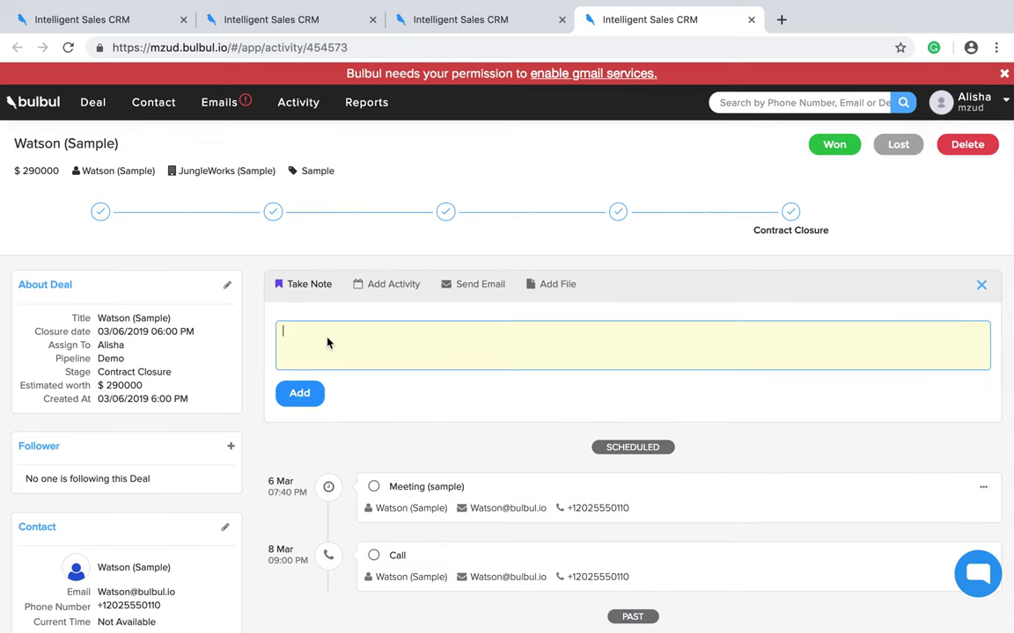
{"action": "left_click", "coordinate": [306, 395]}
{"action": "left_click", "coordinate": [390, 285]}
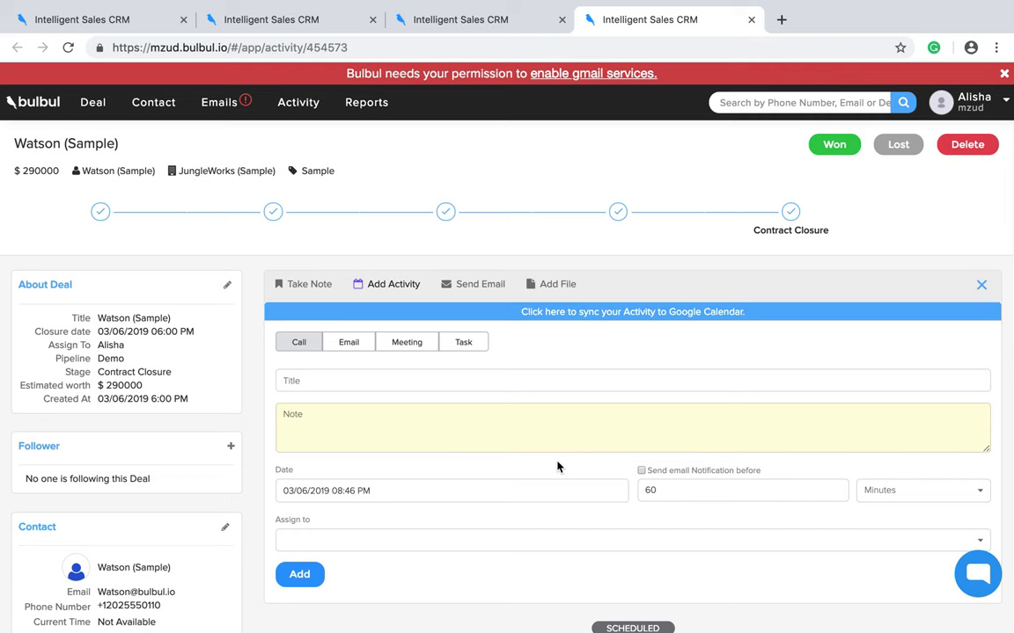
{"action": "left_click", "coordinate": [467, 294]}
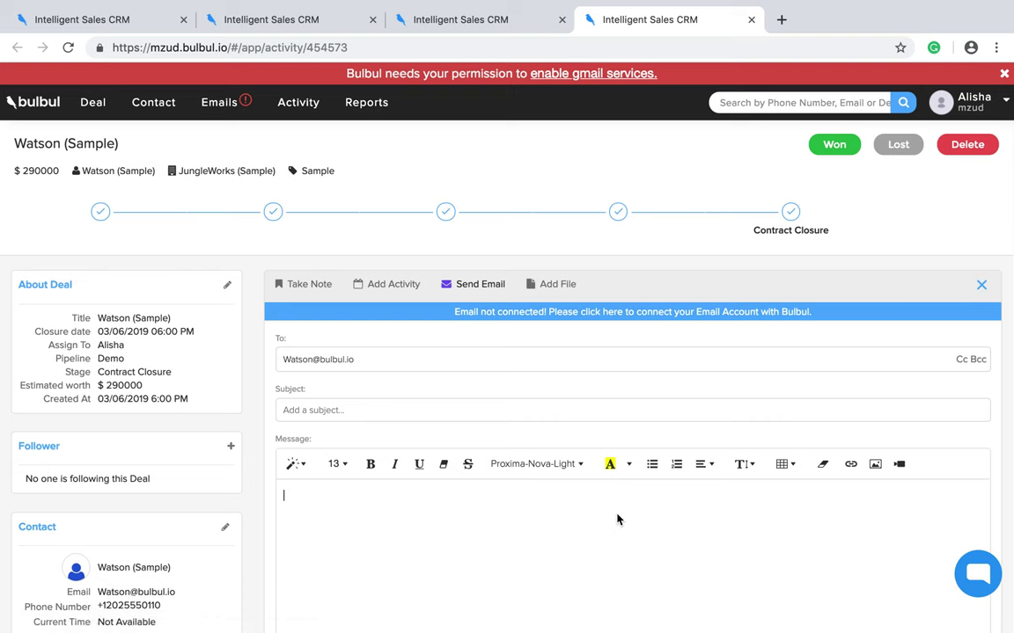
{"action": "left_click", "coordinate": [163, 106]}
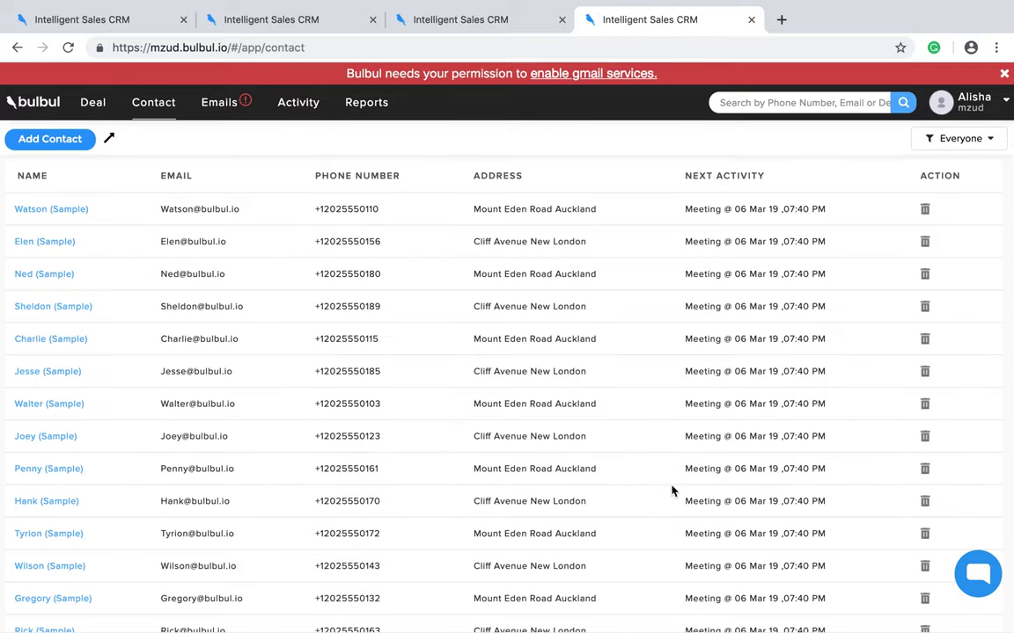
- Review the sample contacts, each with a meeting on 06 Mar 19 at 07:40 PM
{"action": "mouse_move", "coordinate": [388, 493]}
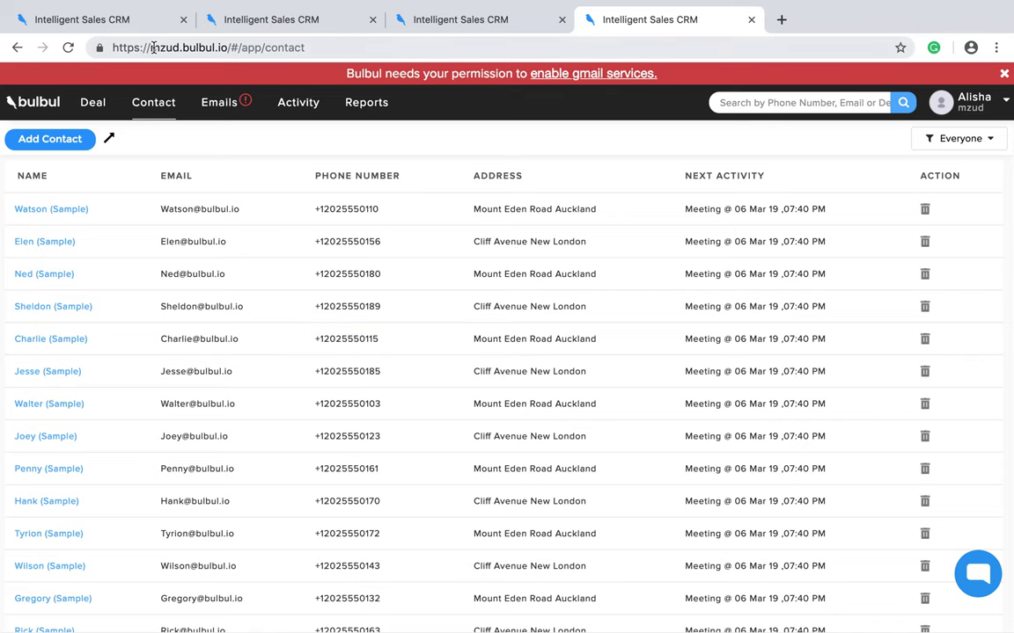
- View the Emails inbox sync prompt, then move on to today's scheduled activities list
{"action": "left_click", "coordinate": [223, 106]}
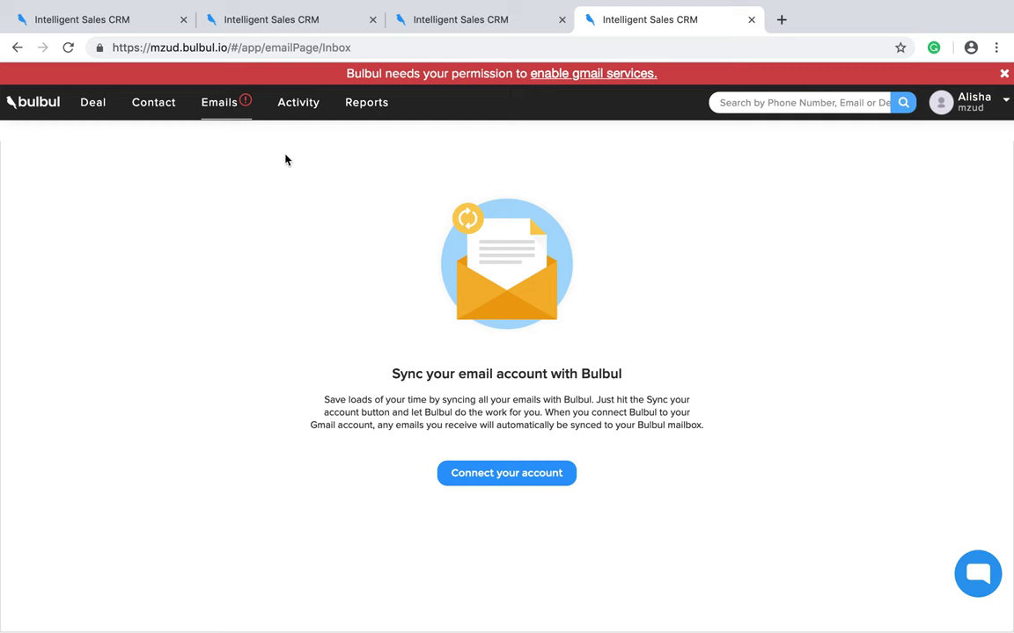
{"action": "left_click", "coordinate": [304, 104]}
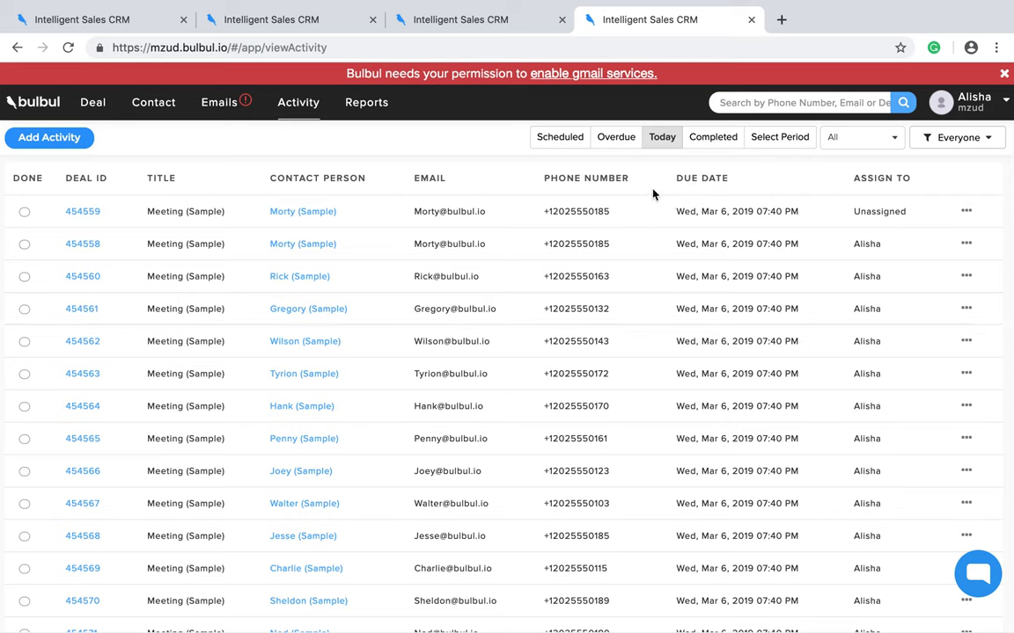
- Return to the deals and switch back to the Demo pipeline board view
{"action": "left_click", "coordinate": [44, 107]}
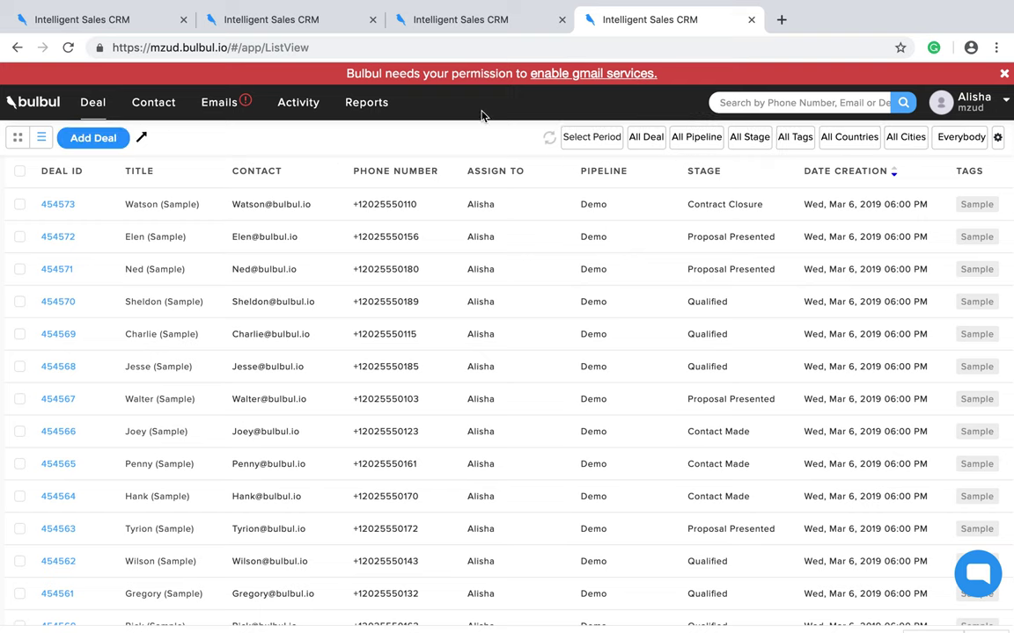
{"action": "left_click", "coordinate": [15, 140]}
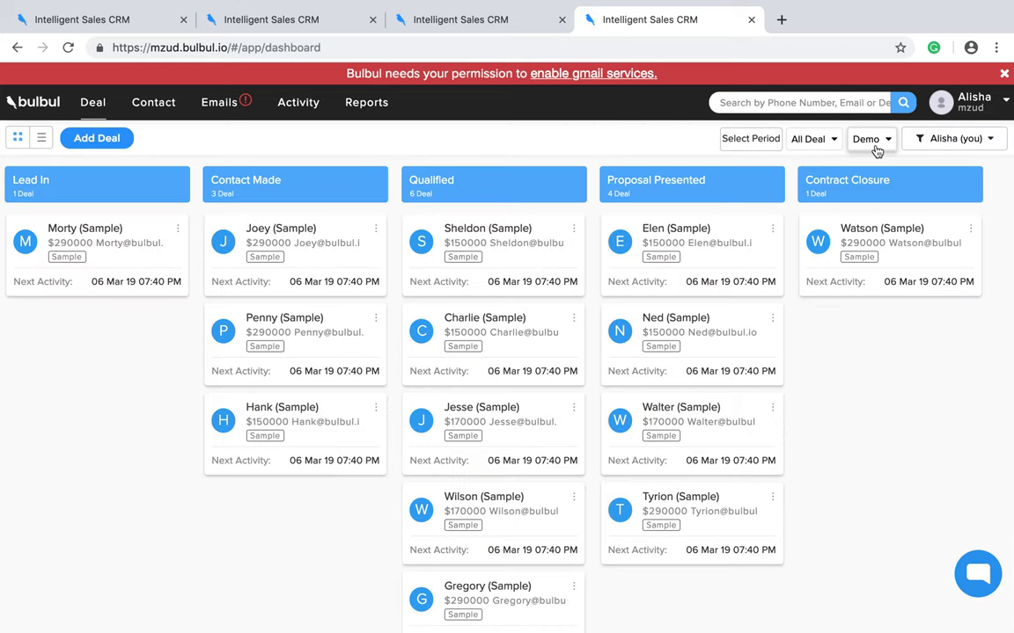
- Inspect the Demo pipeline settings and the Users invite field, then return to the deals dashboard
{"action": "left_click", "coordinate": [876, 144]}
{"action": "left_click", "coordinate": [762, 263]}
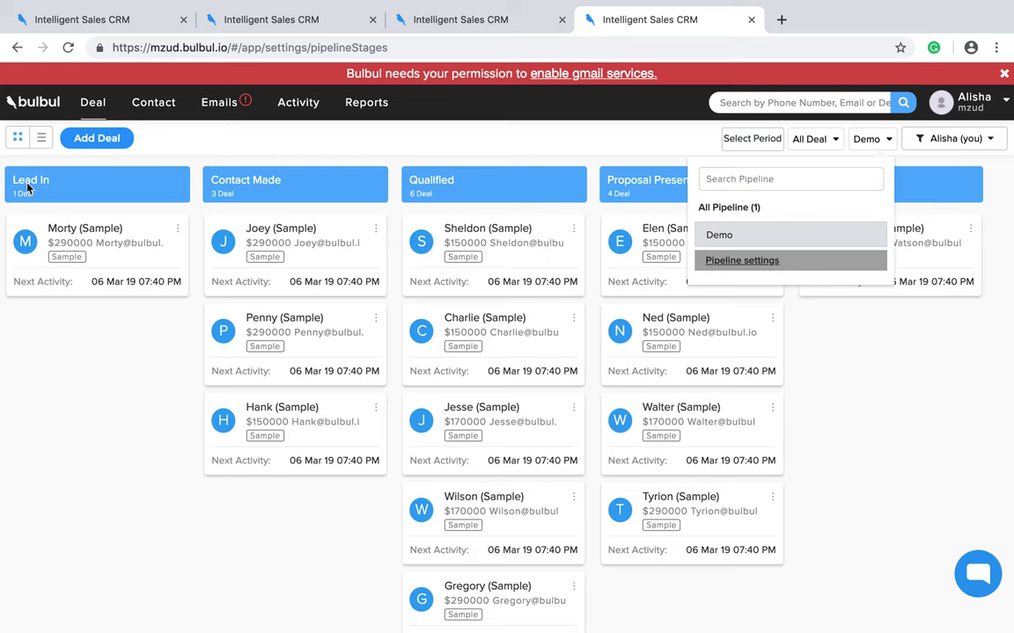
{"action": "left_click", "coordinate": [21, 172]}
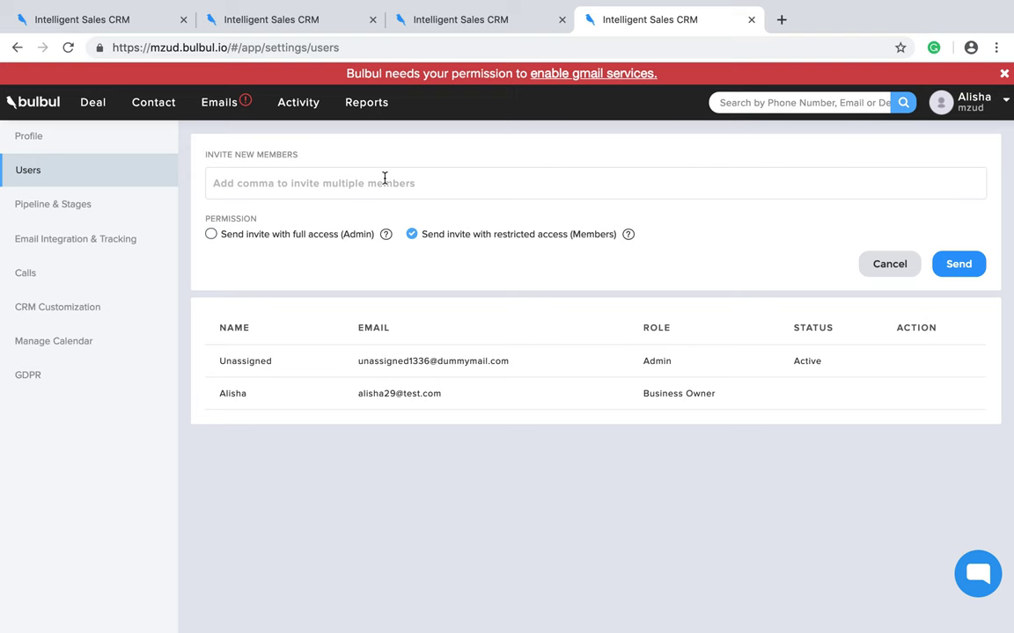
{"action": "left_click", "coordinate": [411, 178]}
{"action": "left_click", "coordinate": [24, 103]}
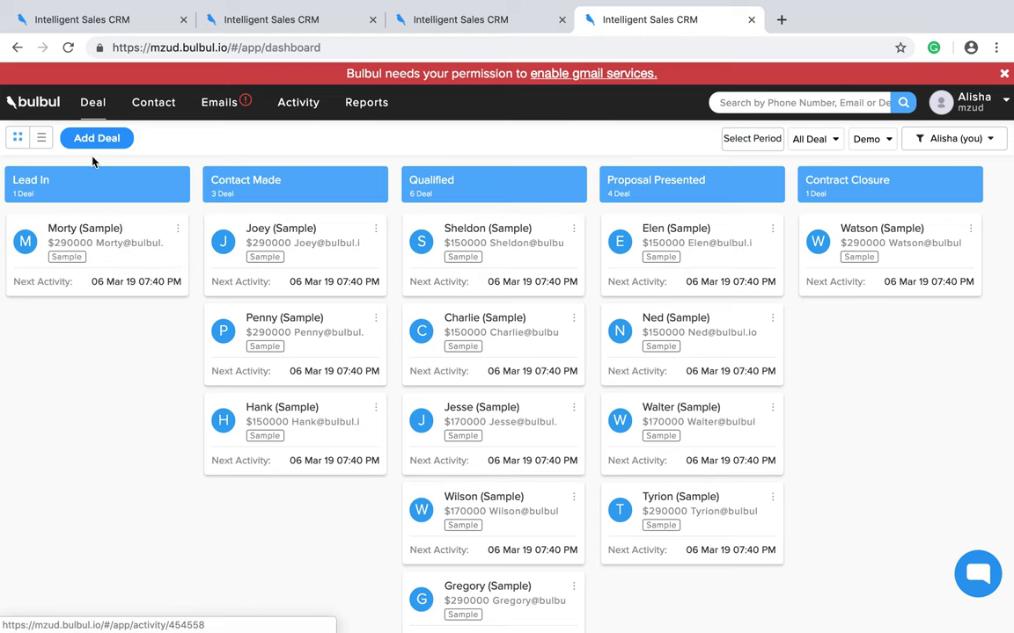
- Switch the Demo pipeline deals from the board to the table list view
{"action": "left_click", "coordinate": [42, 139]}
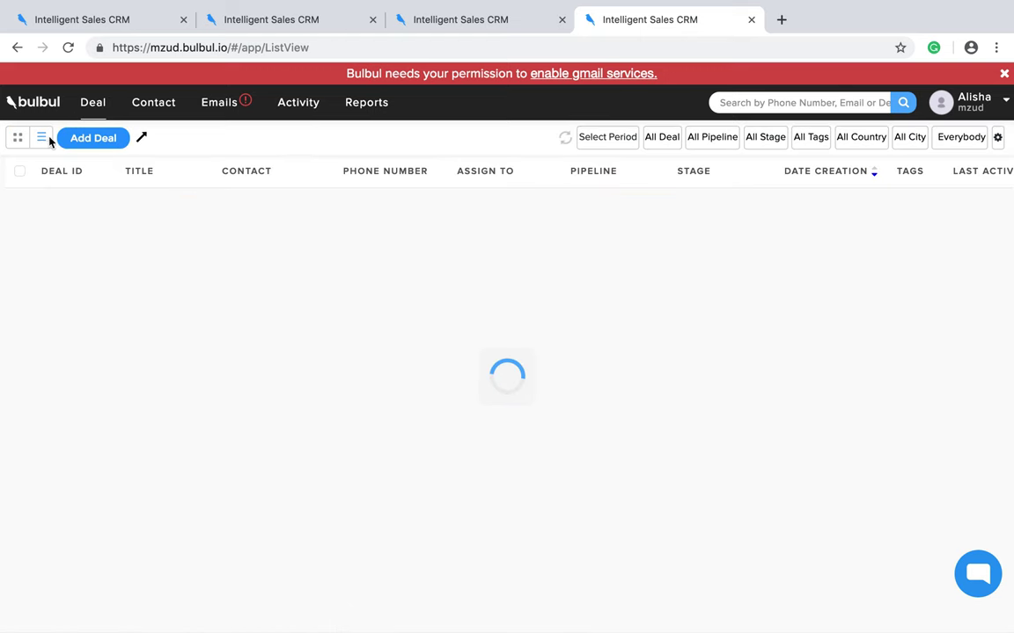